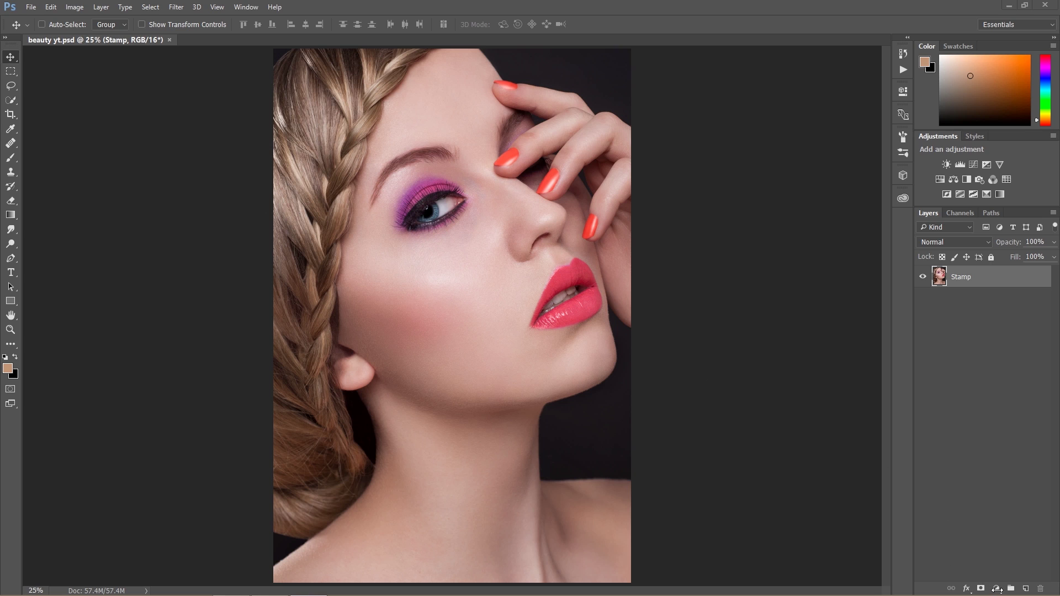
- Add a Selective Color layer above Stamp with Reds Cyan reset to 0%, and show its mask settings
{"action": "left_click", "coordinate": [996, 589]}
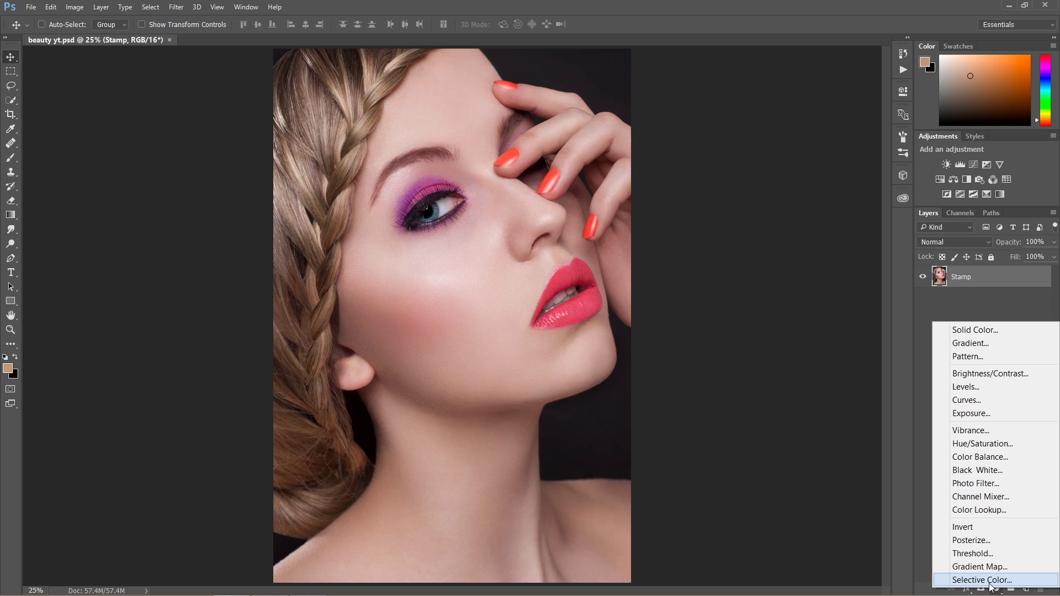
{"action": "left_click", "coordinate": [987, 581]}
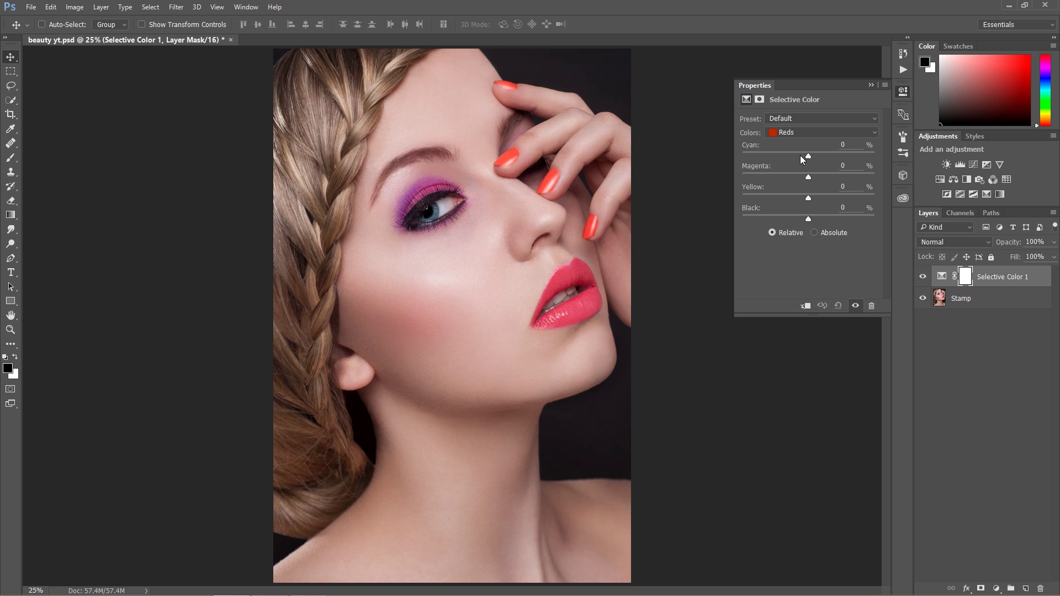
{"action": "mouse_move", "coordinate": [809, 157]}
{"action": "left_mouse_down"}
{"action": "mouse_move", "coordinate": [762, 151]}
{"action": "mouse_move", "coordinate": [820, 155]}
{"action": "left_mouse_up"}
{"action": "left_click_drag", "start_coordinate": [850, 158], "coordinate": [744, 149]}
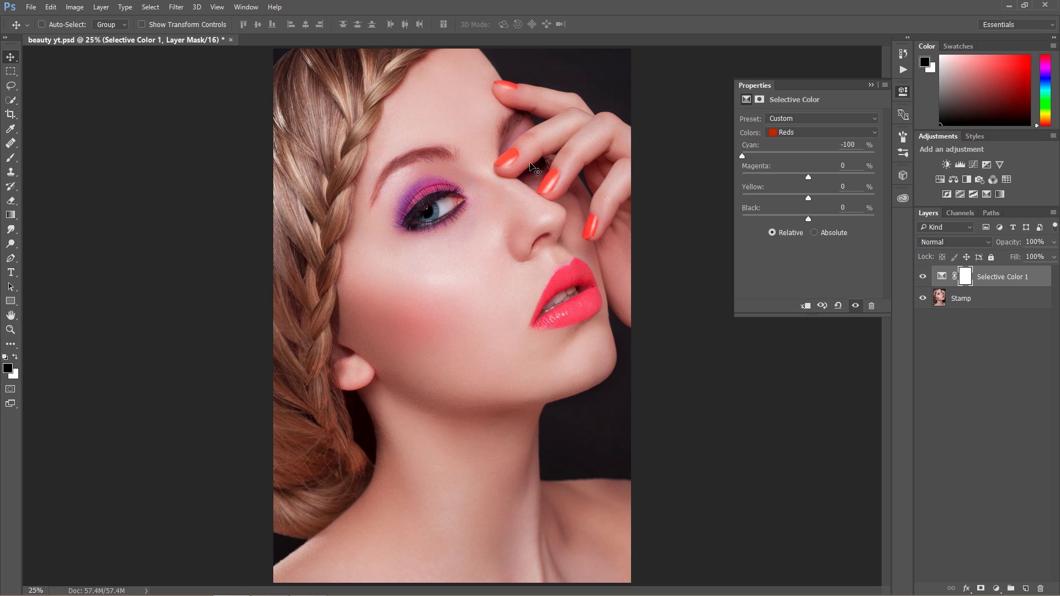
{"action": "left_click", "coordinate": [848, 145]}
{"action": "type", "text": "0"}
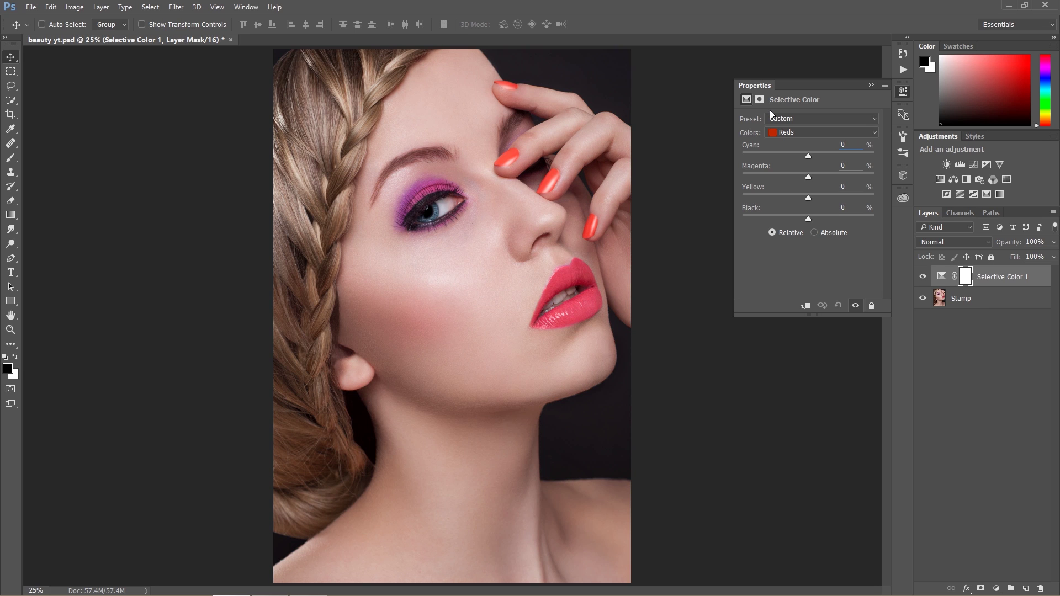
{"action": "left_click", "coordinate": [964, 280]}
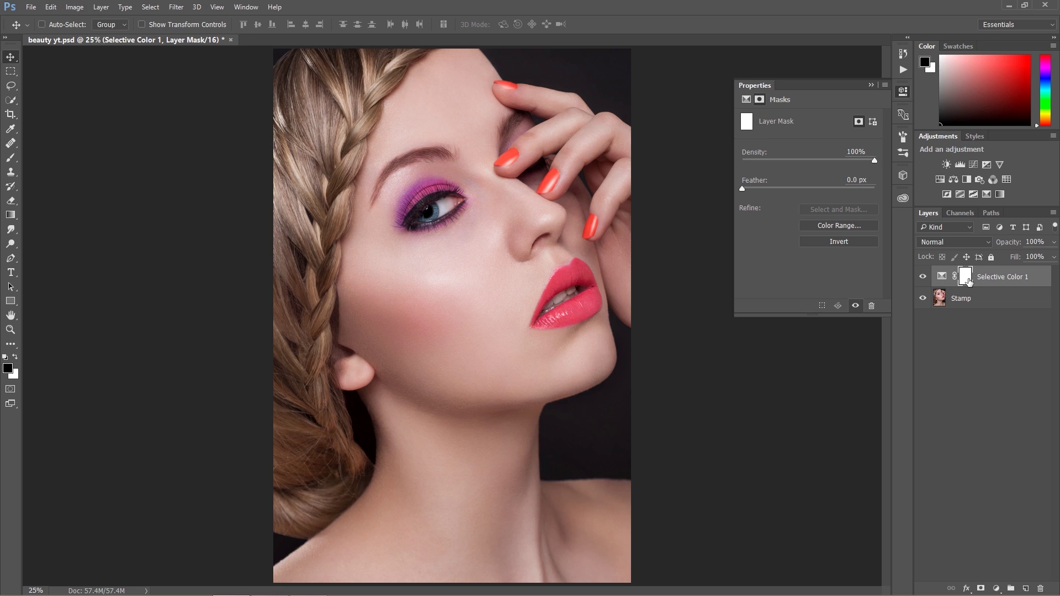
- Build the Selective Color 1 mask from a Color Range selection of Reds
{"action": "left_click", "coordinate": [151, 7]}
{"action": "left_click", "coordinate": [167, 142]}
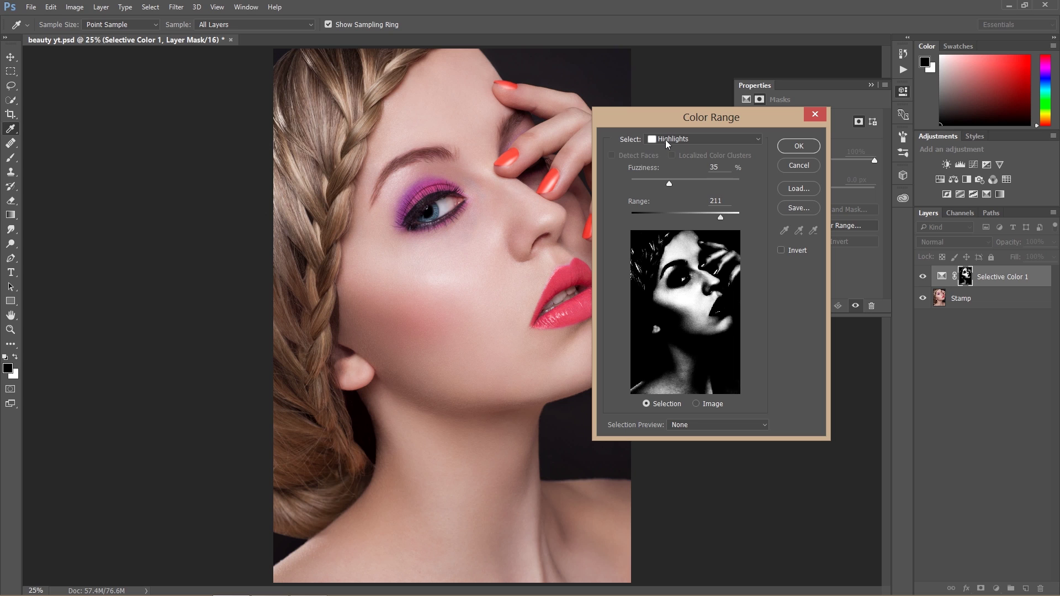
{"action": "left_click", "coordinate": [664, 139]}
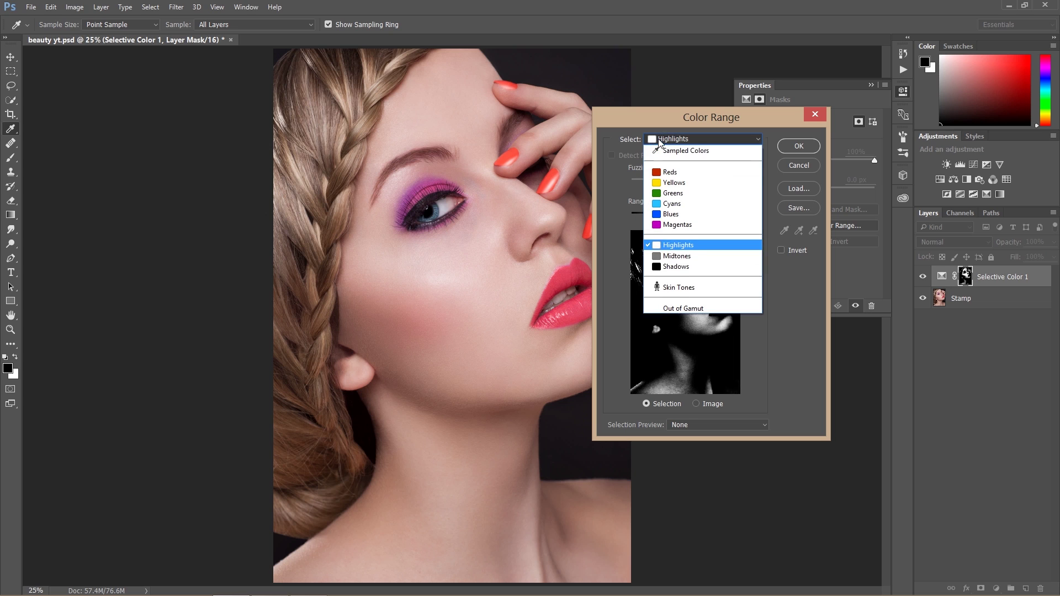
{"action": "left_click", "coordinate": [671, 173]}
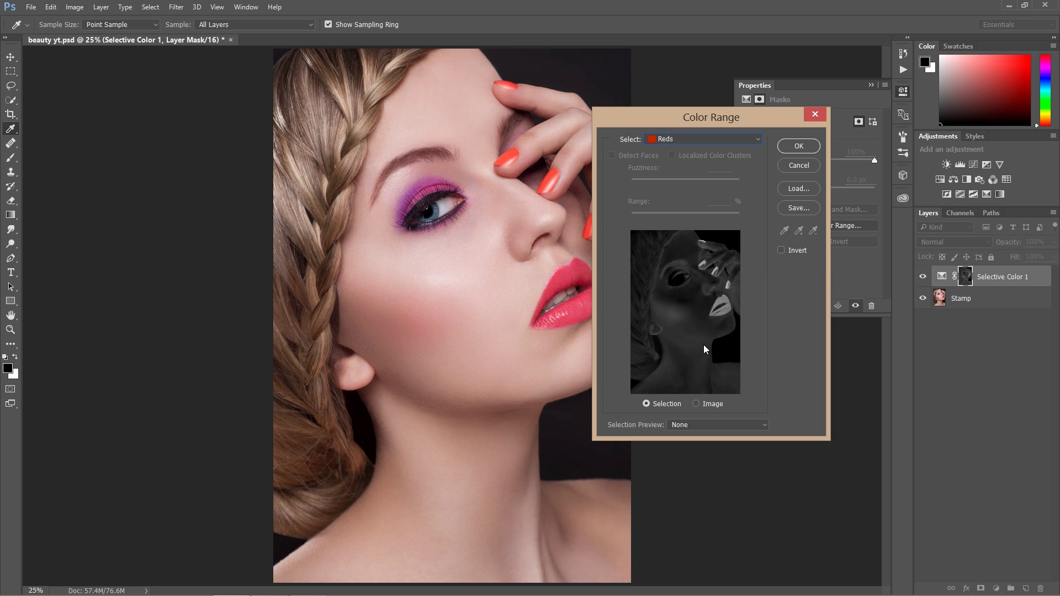
{"action": "left_click", "coordinate": [653, 137]}
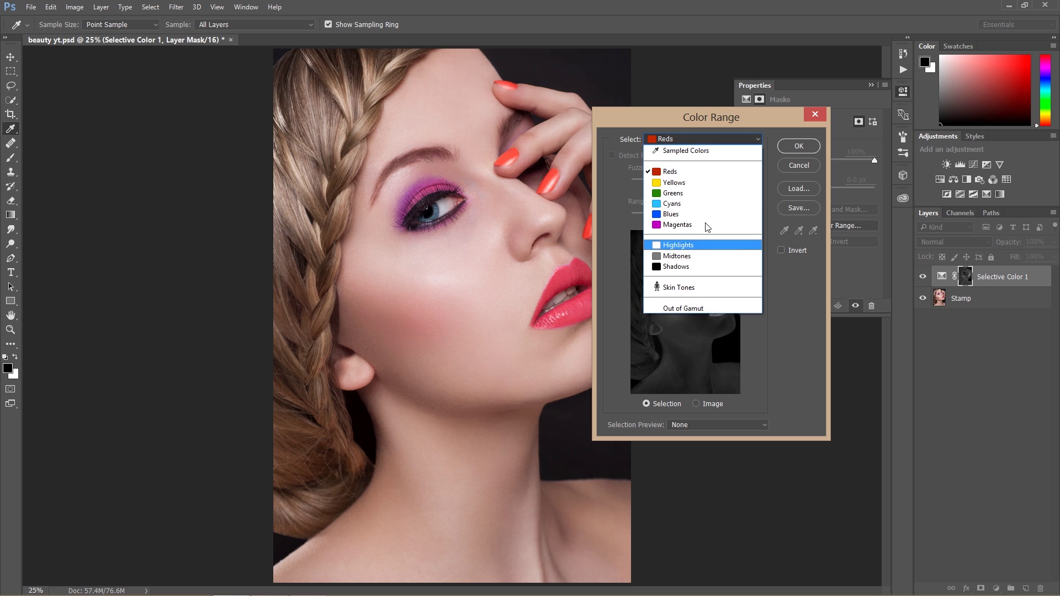
{"action": "left_click", "coordinate": [675, 171]}
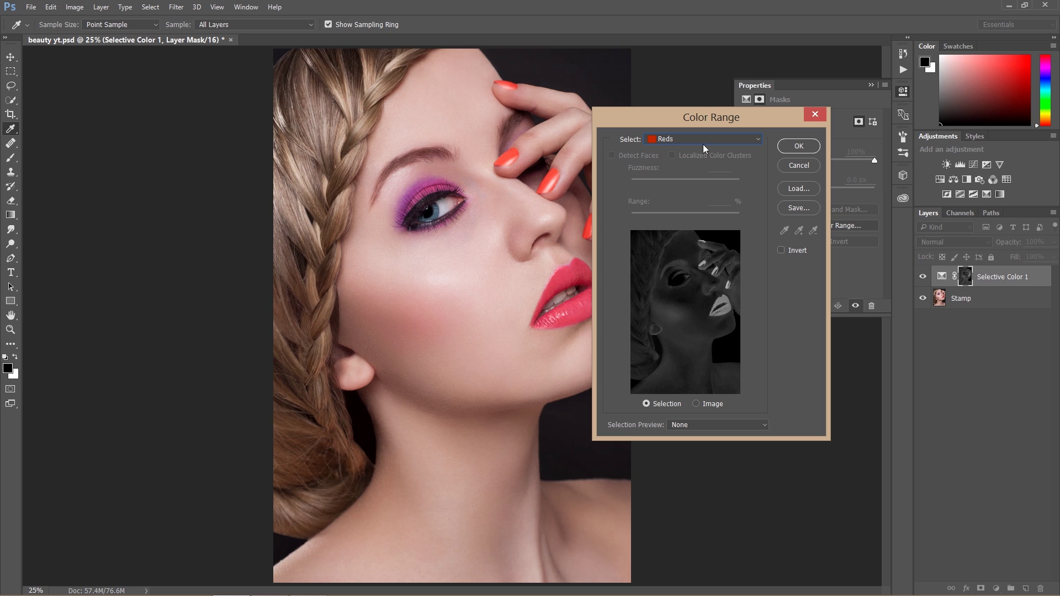
{"action": "left_click", "coordinate": [800, 146]}
- Preview the layer mask alone, return to the colour photo, and bring up the Selective Color settings
{"action": "left_click", "coordinate": [871, 85]}
{"action": "left_click", "coordinate": [965, 276], "text": "alt"}
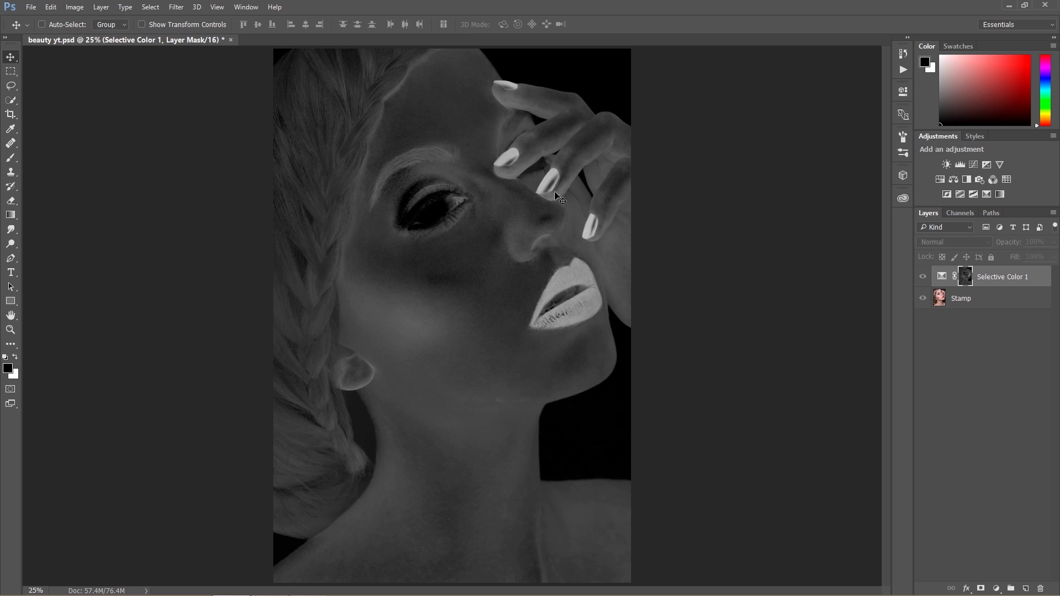
{"action": "left_click", "coordinate": [964, 282], "text": "alt"}
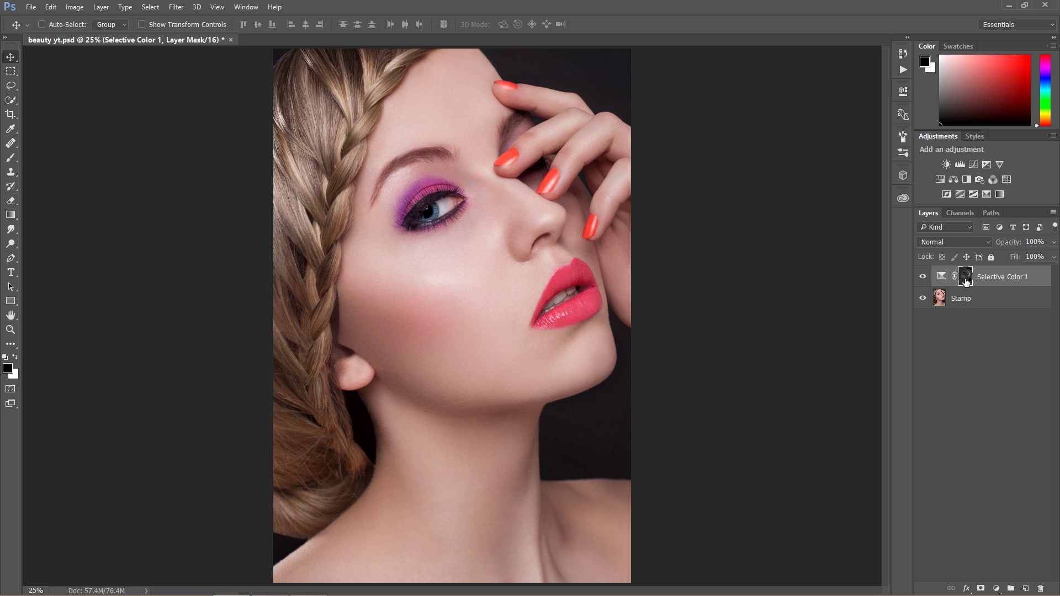
{"action": "left_click", "coordinate": [903, 91]}
{"action": "left_click", "coordinate": [746, 100]}
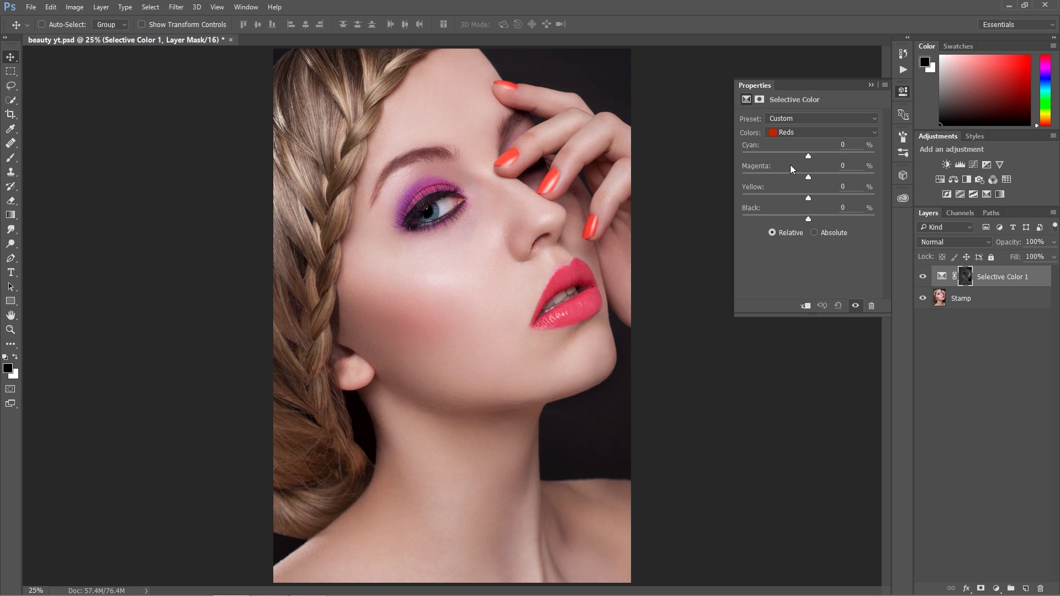
- Set Reds to Cyan +16%, Magenta +13% and Yellow -15%, comparing against the original
{"action": "left_click_drag", "start_coordinate": [807, 156], "coordinate": [706, 154]}
{"action": "left_click_drag", "start_coordinate": [742, 156], "coordinate": [791, 157]}
{"action": "left_click_drag", "start_coordinate": [878, 165], "coordinate": [807, 156]}
{"action": "mouse_move", "coordinate": [808, 175]}
{"action": "left_mouse_down"}
{"action": "mouse_move", "coordinate": [747, 174]}
{"action": "mouse_move", "coordinate": [818, 189]}
{"action": "left_mouse_up"}
{"action": "left_click", "coordinate": [923, 277]}
{"action": "left_click", "coordinate": [924, 277]}
{"action": "left_click_drag", "start_coordinate": [803, 193], "coordinate": [794, 191]}
- Toggle Selective Color 1 on and off to compare, then view its layer mask alone
{"action": "left_click", "coordinate": [922, 276]}
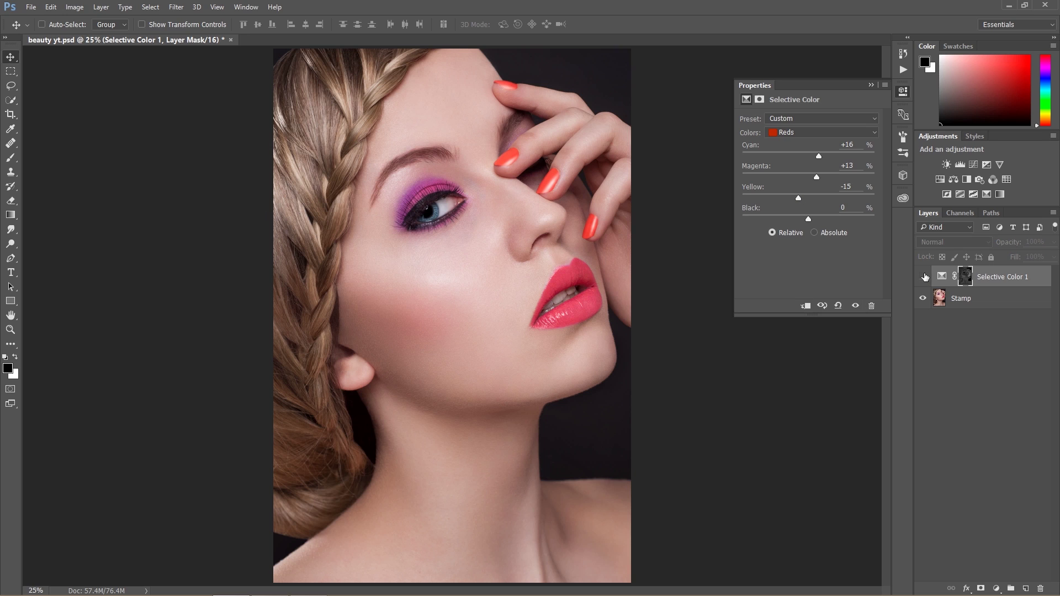
{"action": "left_click", "coordinate": [924, 277]}
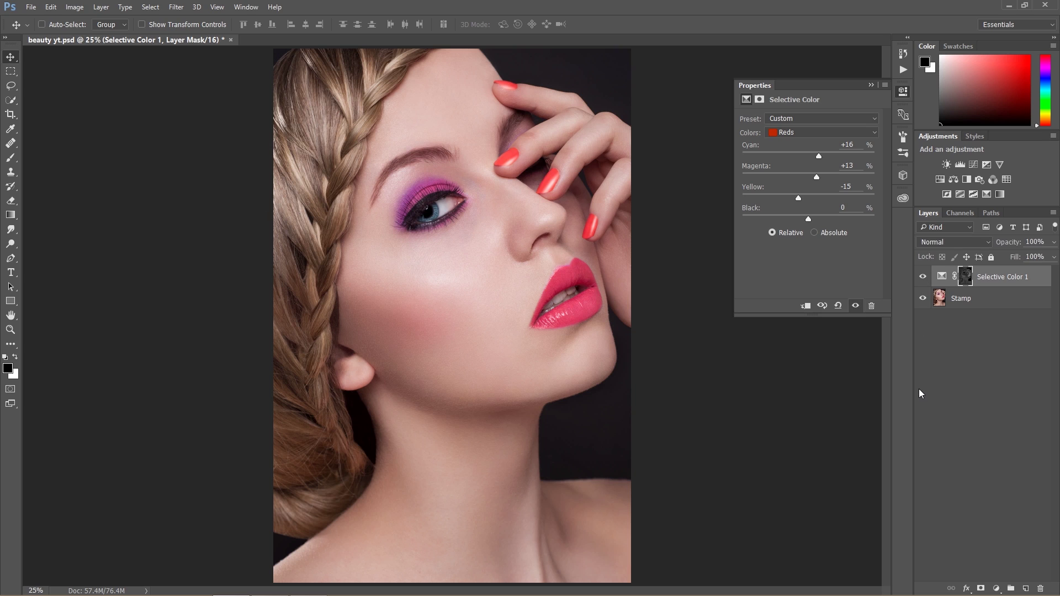
{"action": "left_click", "coordinate": [921, 277]}
{"action": "left_click", "coordinate": [922, 281]}
{"action": "left_click", "coordinate": [922, 279]}
{"action": "left_click", "coordinate": [922, 280]}
{"action": "key", "text": "alt"}
{"action": "left_click", "coordinate": [966, 279], "text": "alt"}
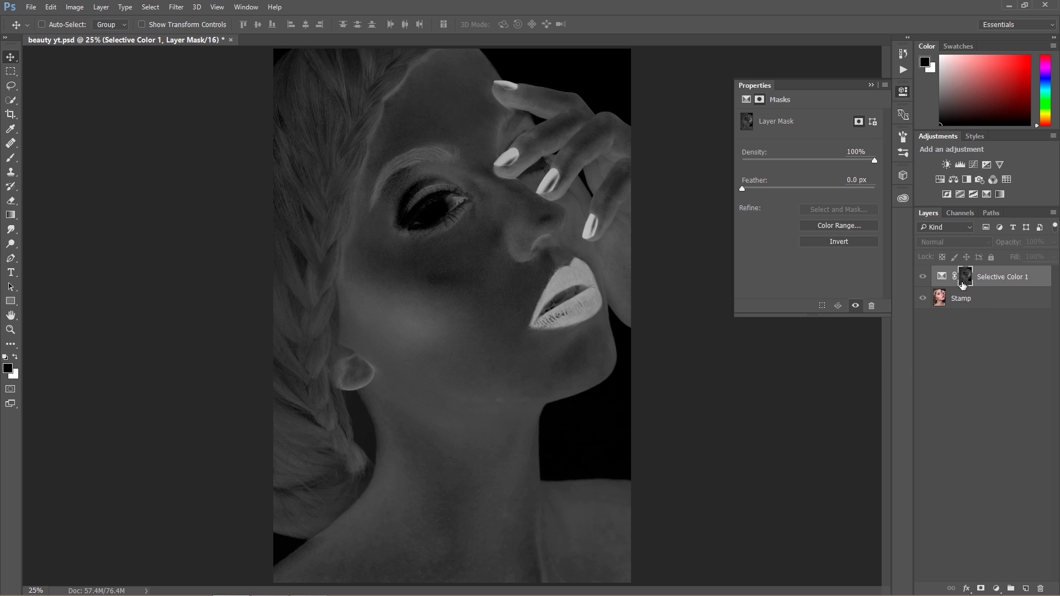
- With a large 100%-flow brush, paint the mask black over the neck, shoulders and left face
{"action": "left_click", "coordinate": [12, 160]}
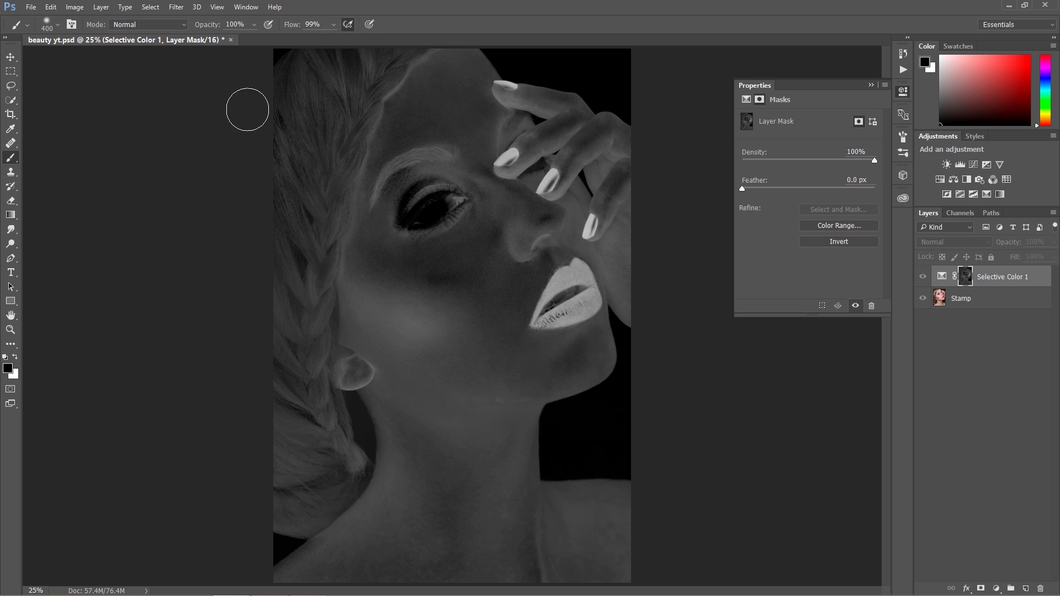
{"action": "left_click_drag", "start_coordinate": [290, 26], "coordinate": [302, 26]}
{"action": "key", "text": "bracketright"}
{"action": "key", "text": "bracketright"}
{"action": "key", "text": "bracketright"}
{"action": "mouse_move", "coordinate": [264, 552]}
{"action": "left_mouse_down"}
{"action": "mouse_move", "coordinate": [502, 567]}
{"action": "mouse_move", "coordinate": [582, 530]}
{"action": "mouse_move", "coordinate": [218, 497]}
{"action": "mouse_move", "coordinate": [670, 487]}
{"action": "mouse_move", "coordinate": [260, 440]}
{"action": "mouse_move", "coordinate": [537, 438]}
{"action": "mouse_move", "coordinate": [374, 393]}
{"action": "mouse_move", "coordinate": [620, 395]}
{"action": "mouse_move", "coordinate": [250, 298]}
{"action": "mouse_move", "coordinate": [272, 182]}
{"action": "mouse_move", "coordinate": [266, 195]}
{"action": "mouse_move", "coordinate": [316, 265]}
{"action": "mouse_move", "coordinate": [310, 206]}
{"action": "mouse_move", "coordinate": [322, 371]}
{"action": "mouse_move", "coordinate": [439, 175]}
{"action": "left_mouse_up"}
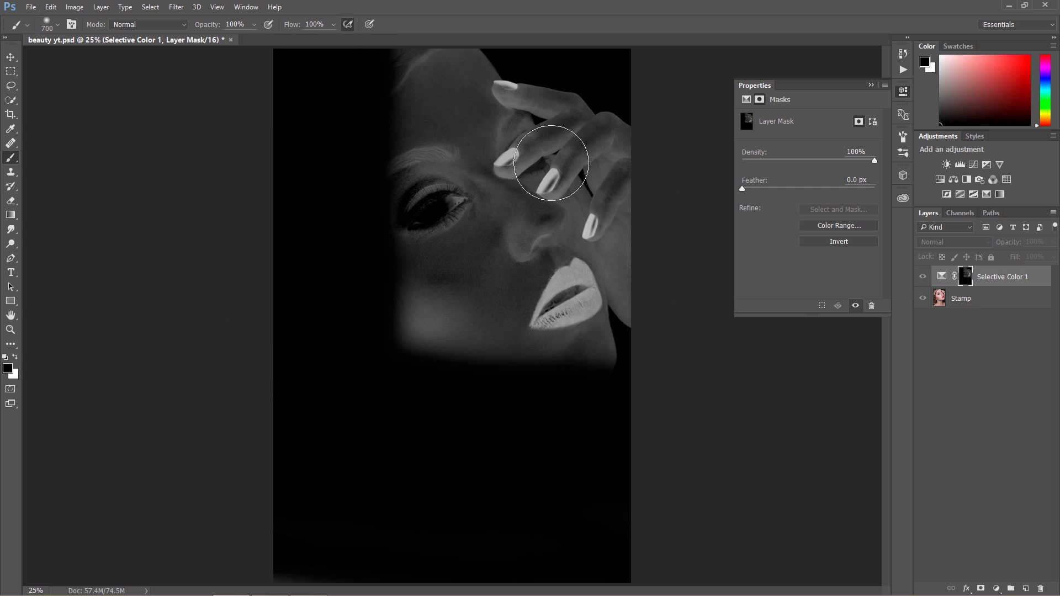
{"action": "mouse_move", "coordinate": [409, 85]}
{"action": "left_mouse_down"}
{"action": "mouse_move", "coordinate": [416, 353]}
{"action": "mouse_move", "coordinate": [419, 51]}
{"action": "mouse_move", "coordinate": [447, 336]}
{"action": "mouse_move", "coordinate": [438, 83]}
{"action": "mouse_move", "coordinate": [447, 43]}
{"action": "mouse_move", "coordinate": [543, 31]}
{"action": "mouse_move", "coordinate": [433, 203]}
{"action": "mouse_move", "coordinate": [471, 303]}
{"action": "mouse_move", "coordinate": [500, 231]}
{"action": "mouse_move", "coordinate": [478, 339]}
{"action": "mouse_move", "coordinate": [575, 381]}
{"action": "mouse_move", "coordinate": [610, 366]}
{"action": "mouse_move", "coordinate": [577, 373]}
{"action": "mouse_move", "coordinate": [641, 248]}
{"action": "mouse_move", "coordinate": [635, 279]}
{"action": "left_mouse_up"}
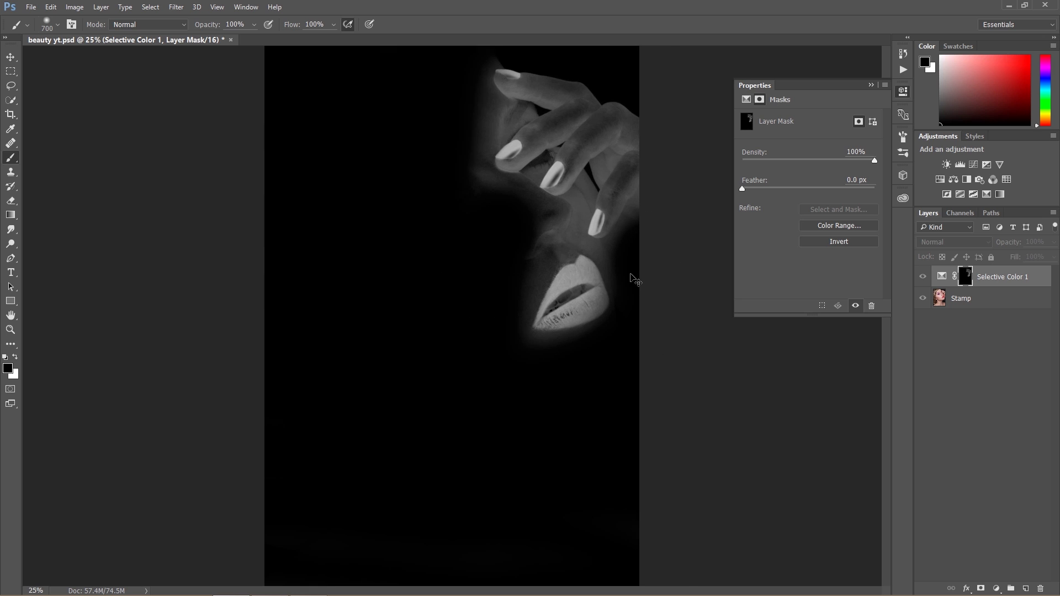
- At 50% zoom with a 300 brush, blacken the mask between the lips and fingernail
{"action": "key", "text": "ctrl+plus"}
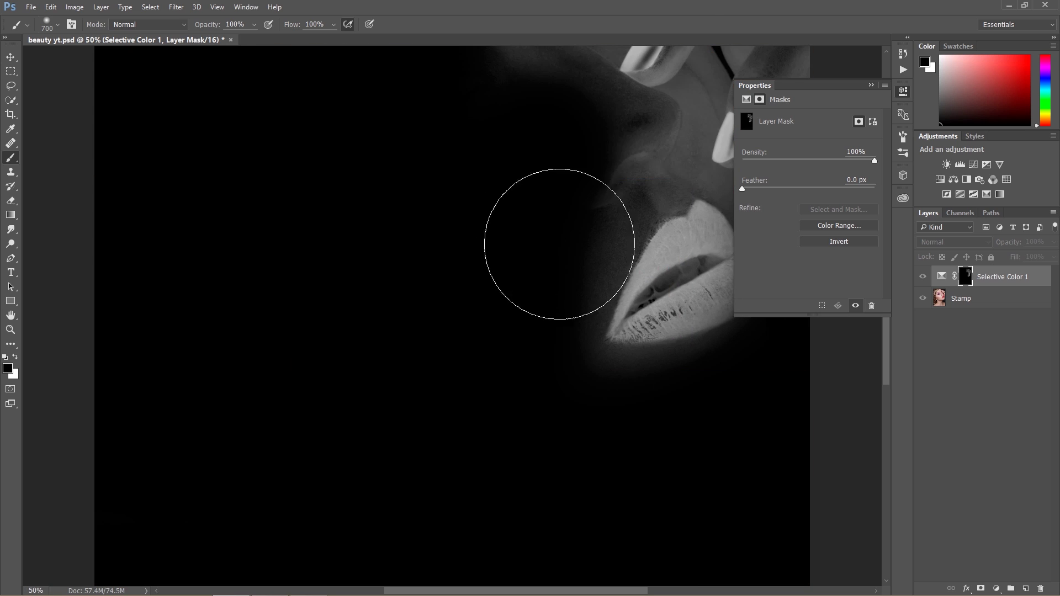
{"action": "left_click", "coordinate": [870, 85]}
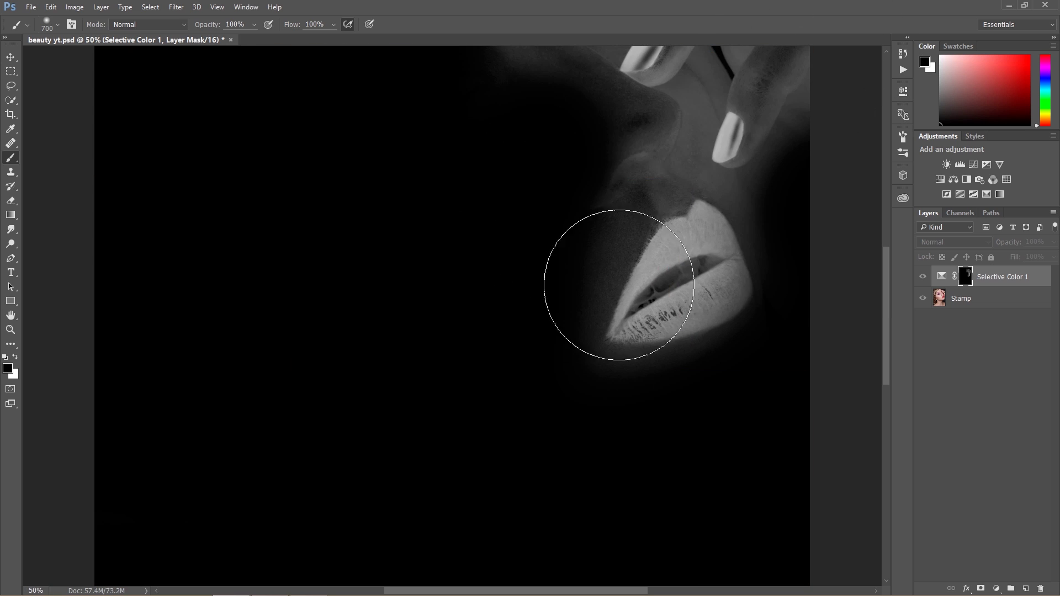
{"action": "left_click_drag", "start_coordinate": [626, 254], "coordinate": [550, 321]}
{"action": "key", "text": "bracketleft"}
{"action": "key", "text": "bracketleft"}
{"action": "key", "text": "bracketleft"}
{"action": "key", "text": "bracketleft"}
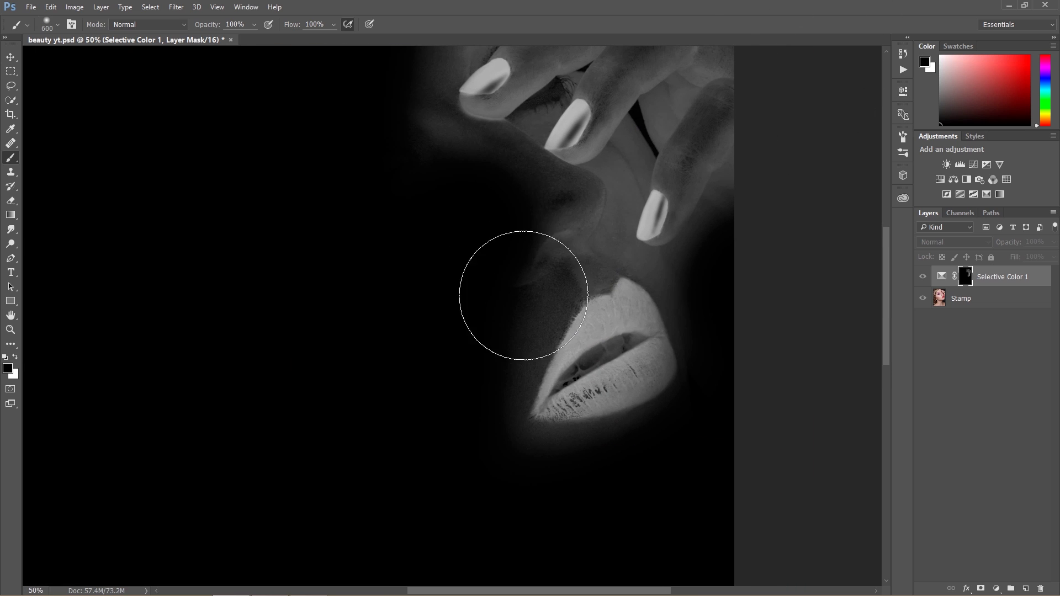
{"action": "mouse_move", "coordinate": [500, 366]}
{"action": "left_mouse_down"}
{"action": "mouse_move", "coordinate": [541, 289]}
{"action": "mouse_move", "coordinate": [683, 109]}
{"action": "mouse_move", "coordinate": [703, 217]}
{"action": "mouse_move", "coordinate": [741, 118]}
{"action": "left_mouse_up"}
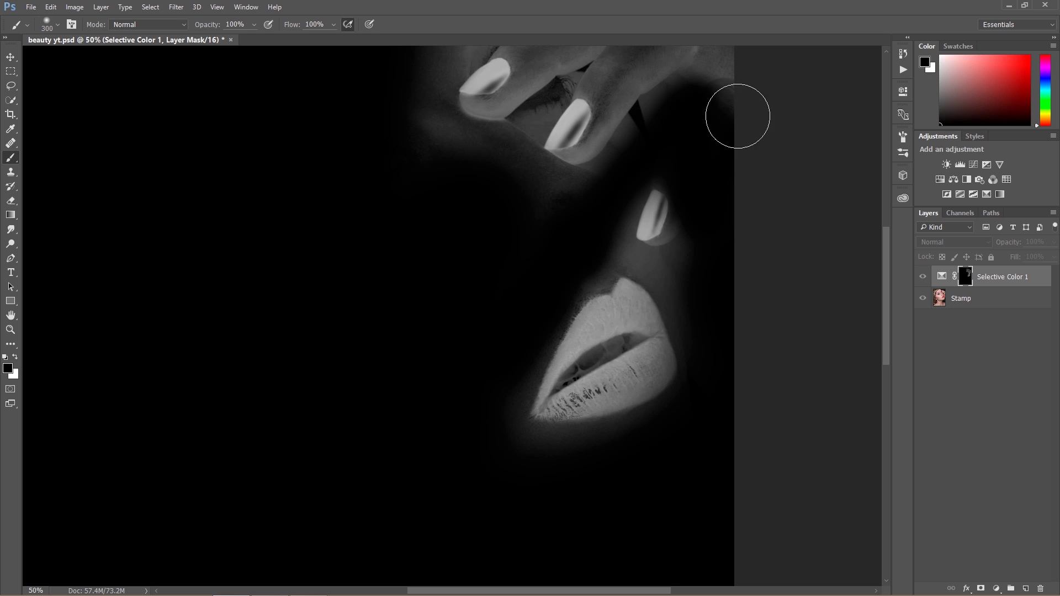
{"action": "left_click_drag", "start_coordinate": [656, 270], "coordinate": [684, 246]}
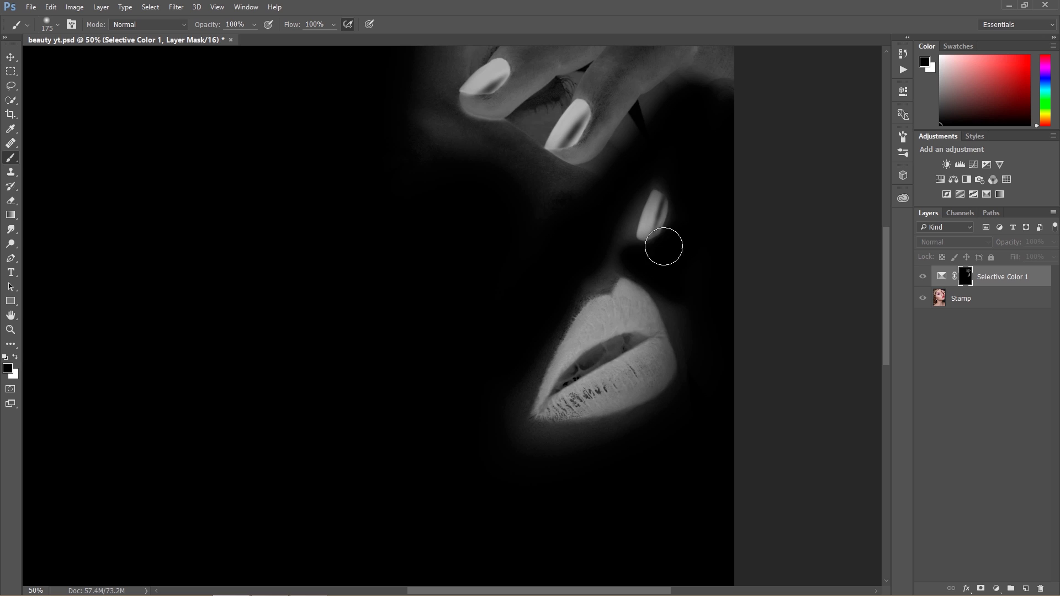
{"action": "left_click_drag", "start_coordinate": [624, 199], "coordinate": [558, 379]}
{"action": "mouse_move", "coordinate": [674, 197]}
{"action": "left_mouse_down"}
{"action": "mouse_move", "coordinate": [567, 291]}
{"action": "mouse_move", "coordinate": [552, 286]}
{"action": "mouse_move", "coordinate": [572, 280]}
{"action": "mouse_move", "coordinate": [534, 282]}
{"action": "mouse_move", "coordinate": [577, 271]}
{"action": "mouse_move", "coordinate": [611, 236]}
{"action": "mouse_move", "coordinate": [594, 252]}
{"action": "mouse_move", "coordinate": [598, 236]}
{"action": "mouse_move", "coordinate": [684, 161]}
{"action": "mouse_move", "coordinate": [748, 158]}
{"action": "mouse_move", "coordinate": [648, 186]}
{"action": "mouse_move", "coordinate": [712, 135]}
{"action": "mouse_move", "coordinate": [645, 154]}
{"action": "mouse_move", "coordinate": [580, 186]}
{"action": "mouse_move", "coordinate": [601, 202]}
{"action": "mouse_move", "coordinate": [558, 193]}
{"action": "mouse_move", "coordinate": [579, 176]}
{"action": "mouse_move", "coordinate": [532, 204]}
{"action": "mouse_move", "coordinate": [508, 234]}
{"action": "mouse_move", "coordinate": [536, 209]}
{"action": "mouse_move", "coordinate": [519, 232]}
{"action": "mouse_move", "coordinate": [458, 262]}
{"action": "mouse_move", "coordinate": [427, 230]}
{"action": "left_mouse_up"}
- Black out the remaining finger skin around the nails, then return to the colour portrait at 25%
{"action": "mouse_move", "coordinate": [496, 235]}
{"action": "left_mouse_down"}
{"action": "mouse_move", "coordinate": [450, 227]}
{"action": "mouse_move", "coordinate": [494, 231]}
{"action": "mouse_move", "coordinate": [466, 231]}
{"action": "mouse_move", "coordinate": [561, 168]}
{"action": "mouse_move", "coordinate": [589, 165]}
{"action": "mouse_move", "coordinate": [638, 117]}
{"action": "mouse_move", "coordinate": [692, 105]}
{"action": "left_mouse_up"}
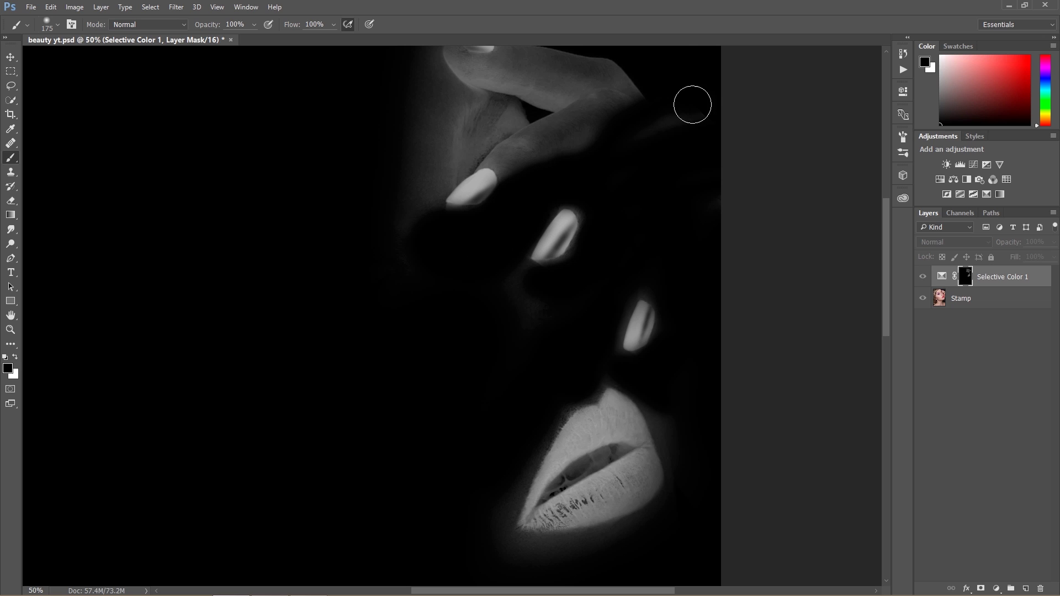
{"action": "scroll", "coordinate": [622, 237], "scroll_direction": "up", "scroll_amount": 5}
{"action": "mouse_move", "coordinate": [591, 242]}
{"action": "left_mouse_down"}
{"action": "mouse_move", "coordinate": [548, 296]}
{"action": "mouse_move", "coordinate": [539, 279]}
{"action": "mouse_move", "coordinate": [459, 291]}
{"action": "mouse_move", "coordinate": [436, 314]}
{"action": "mouse_move", "coordinate": [496, 279]}
{"action": "mouse_move", "coordinate": [502, 232]}
{"action": "mouse_move", "coordinate": [618, 230]}
{"action": "mouse_move", "coordinate": [561, 206]}
{"action": "mouse_move", "coordinate": [627, 221]}
{"action": "mouse_move", "coordinate": [587, 197]}
{"action": "left_mouse_up"}
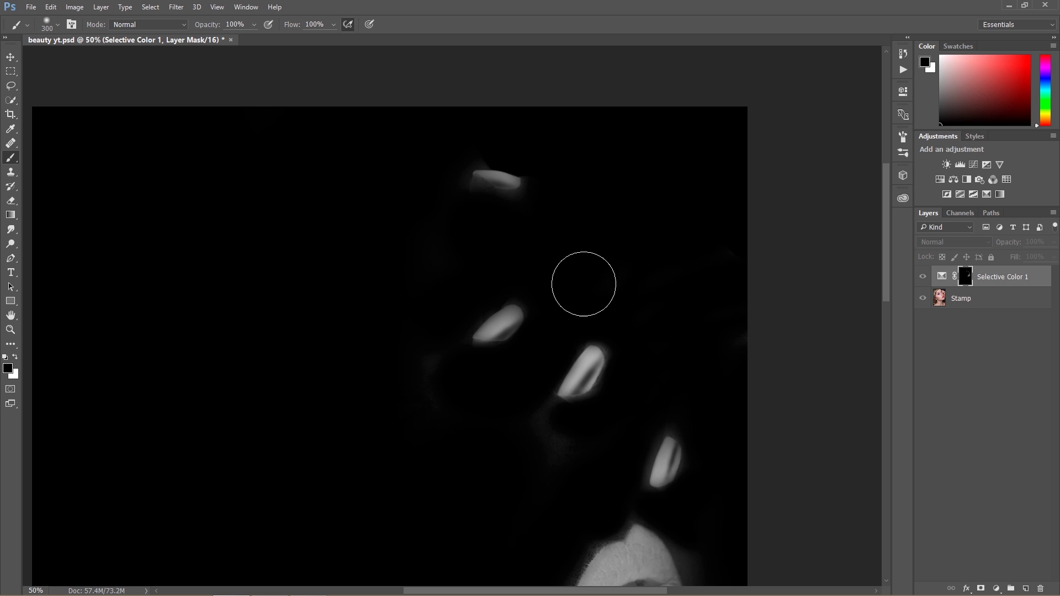
{"action": "key", "text": "ctrl+minus"}
{"action": "key", "text": "ctrl+minus"}
{"action": "key", "text": "ctrl+minus"}
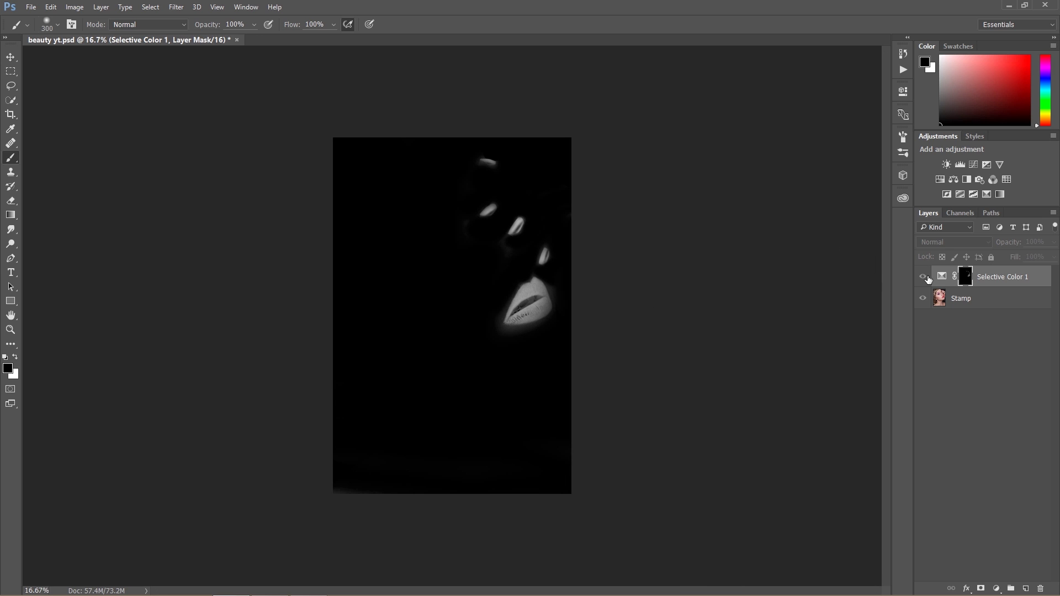
{"action": "left_click", "coordinate": [966, 275], "text": "alt"}
{"action": "key", "text": "ctrl+plus"}
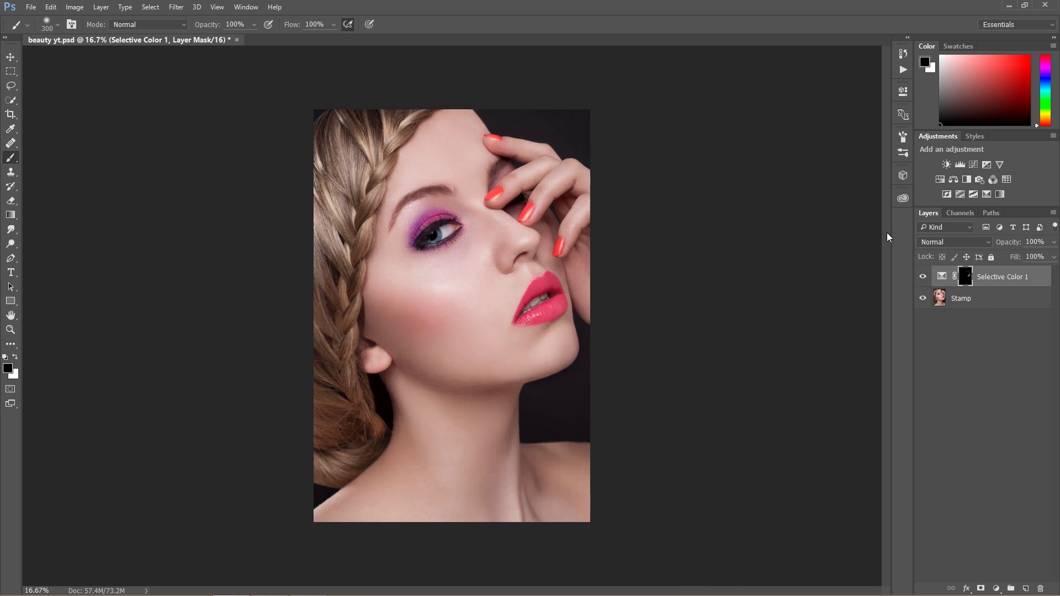